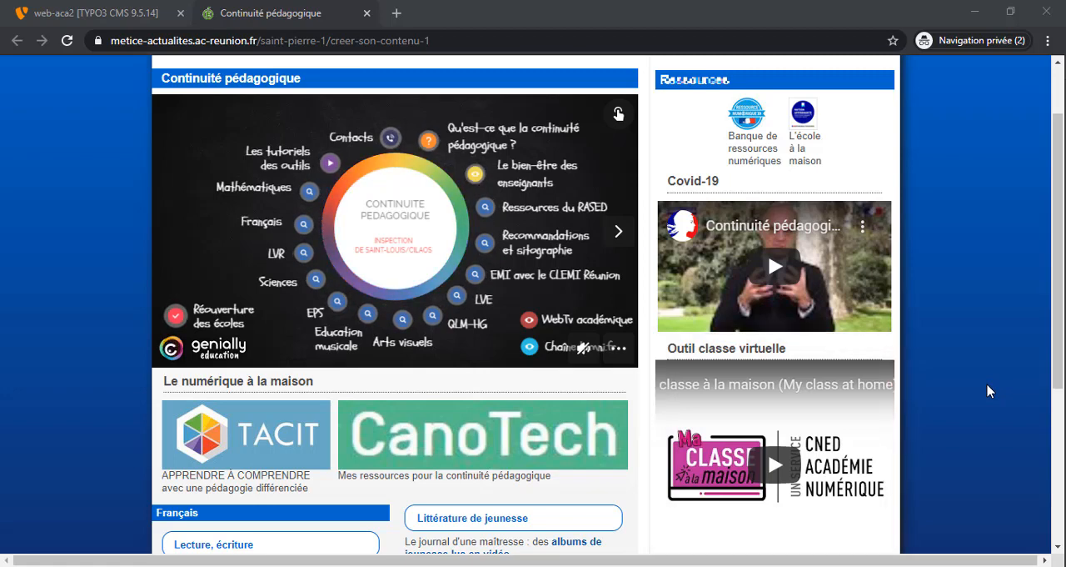
In the TYPO3 backend, open the "Outil classe virtuelle" content element of the "Continuité pédagogique" page for editing
click(127, 19)
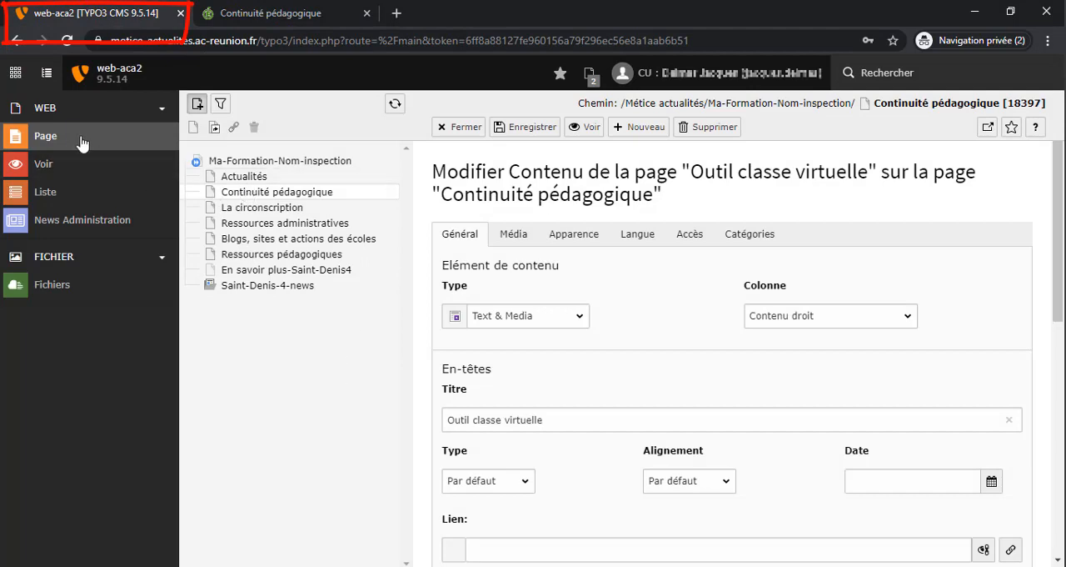
click(125, 144)
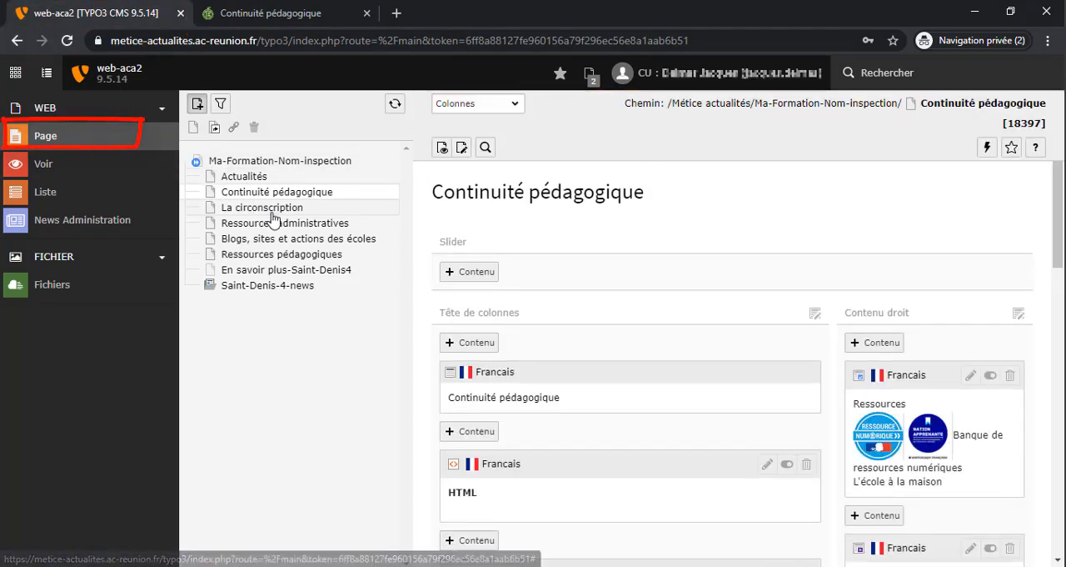
click(297, 197)
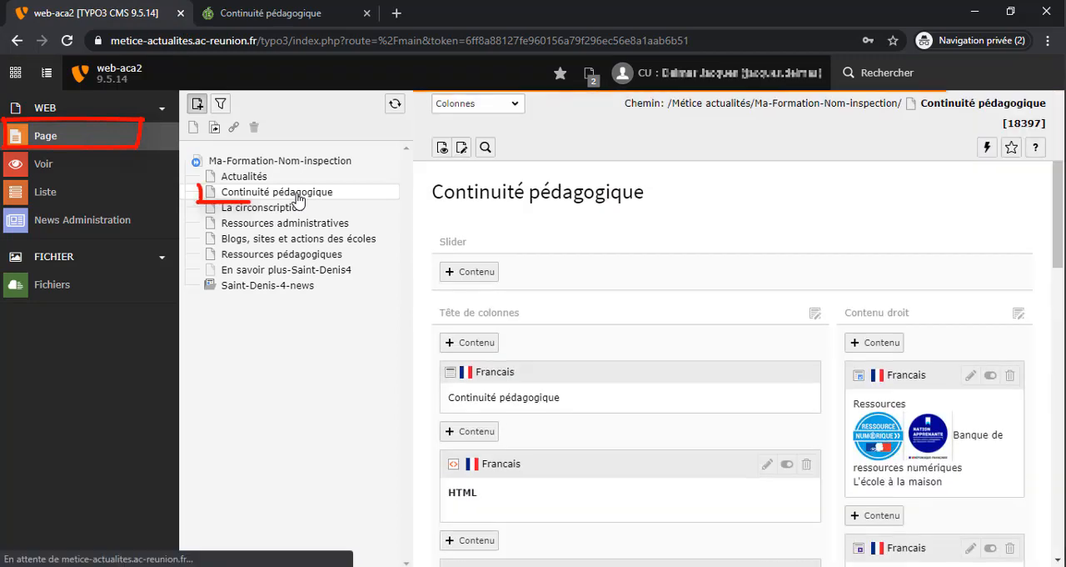
scroll(1046, 320, down, 4)
scroll(1046, 320, down, 1)
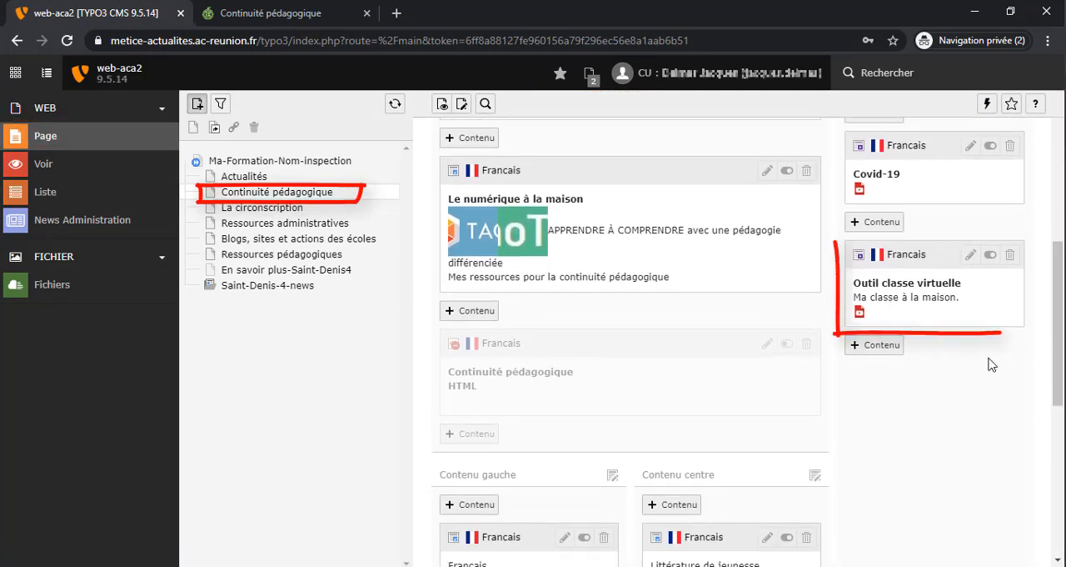
click(966, 310)
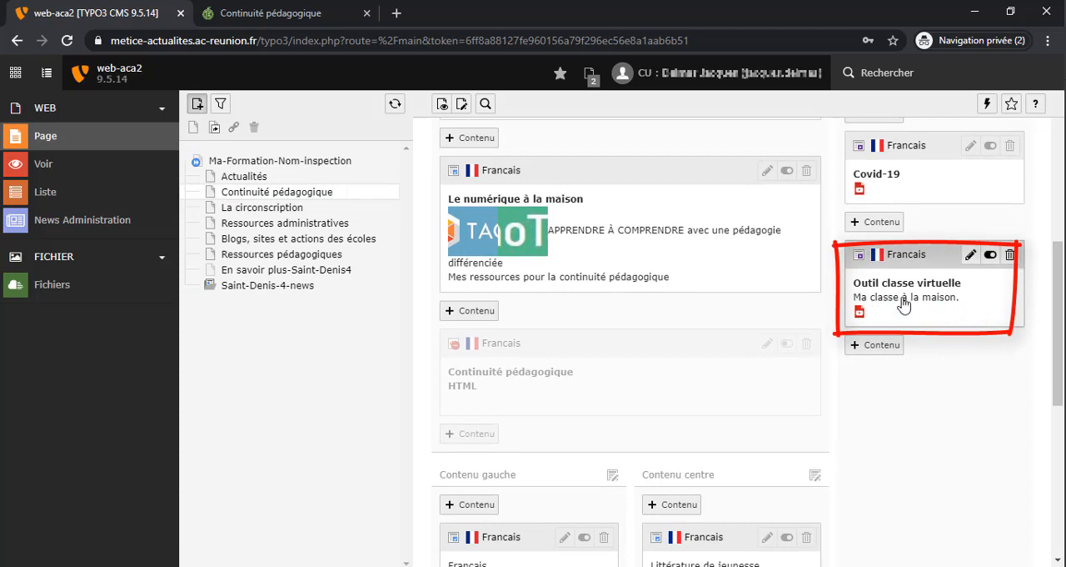
click(968, 256)
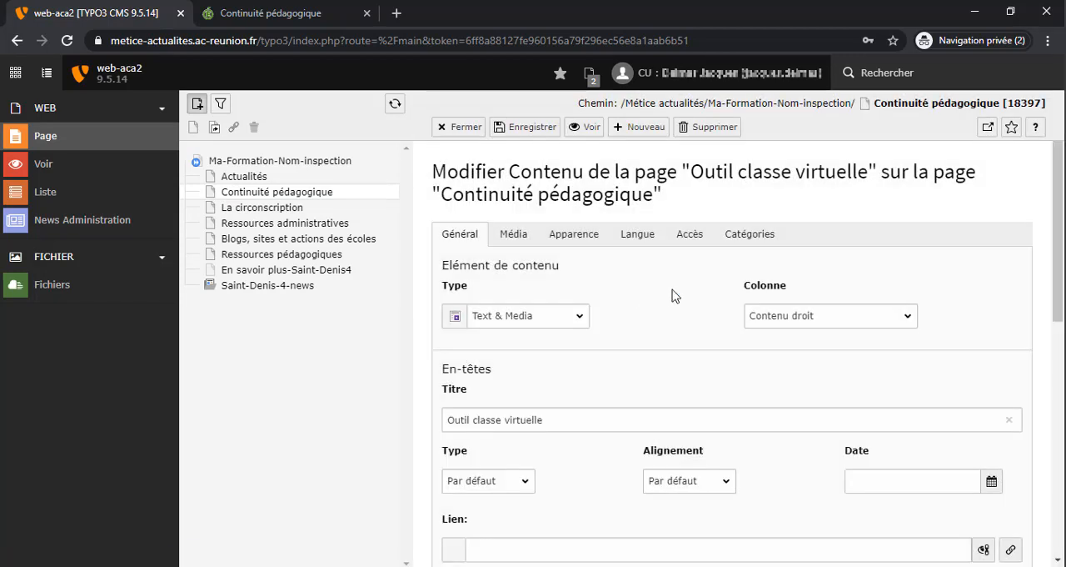
Restrict the content element's access to the group ACA-SERVICE-Circo_Saint_Denis_4_ASH, filtering the available groups by "aca-service-circo", and save
click(688, 240)
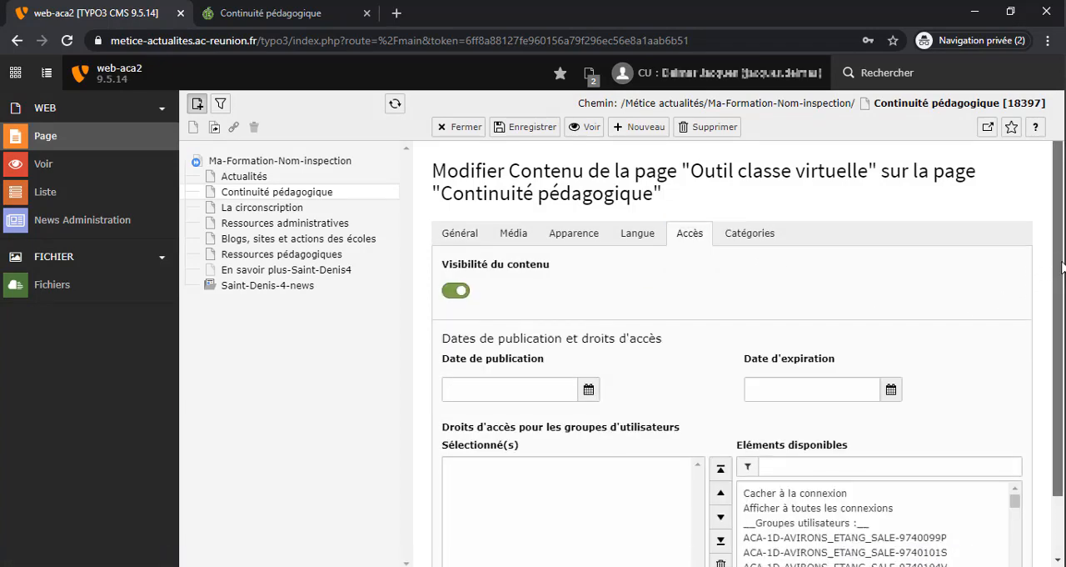
scroll(1063, 265, down, 2)
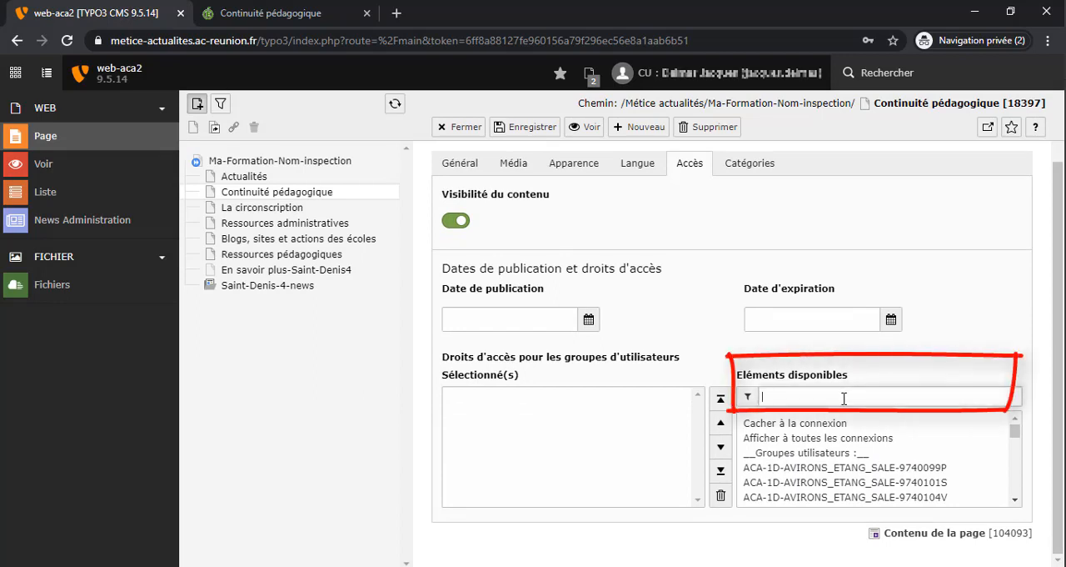
click(844, 398)
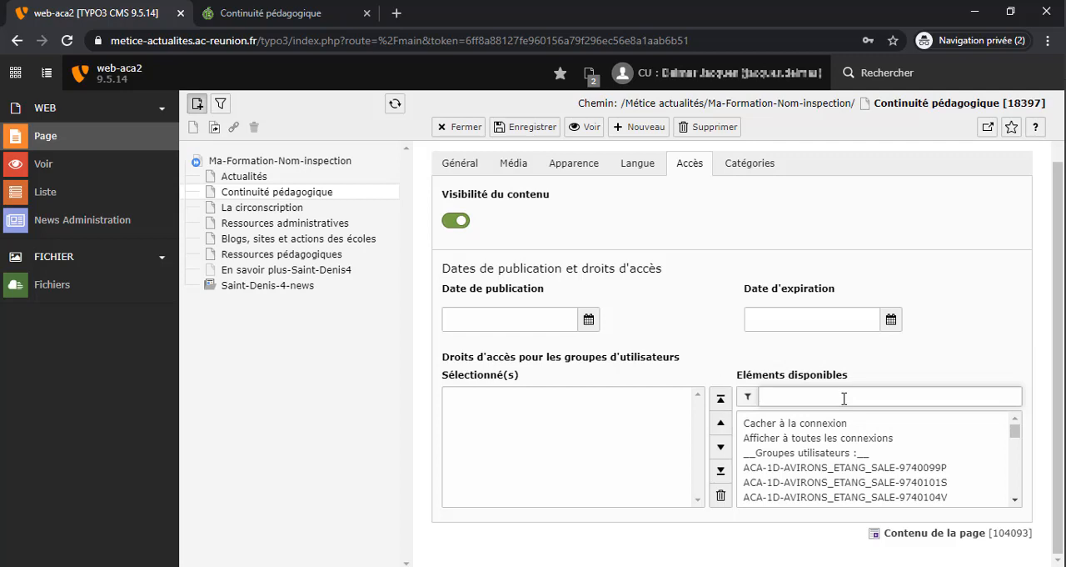
text(aca)
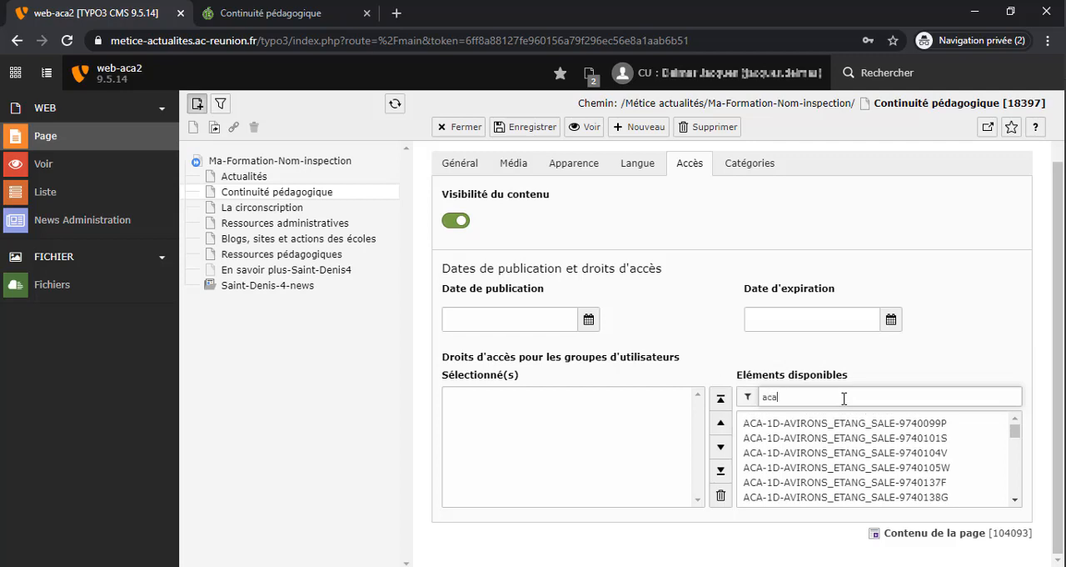
text(-service)
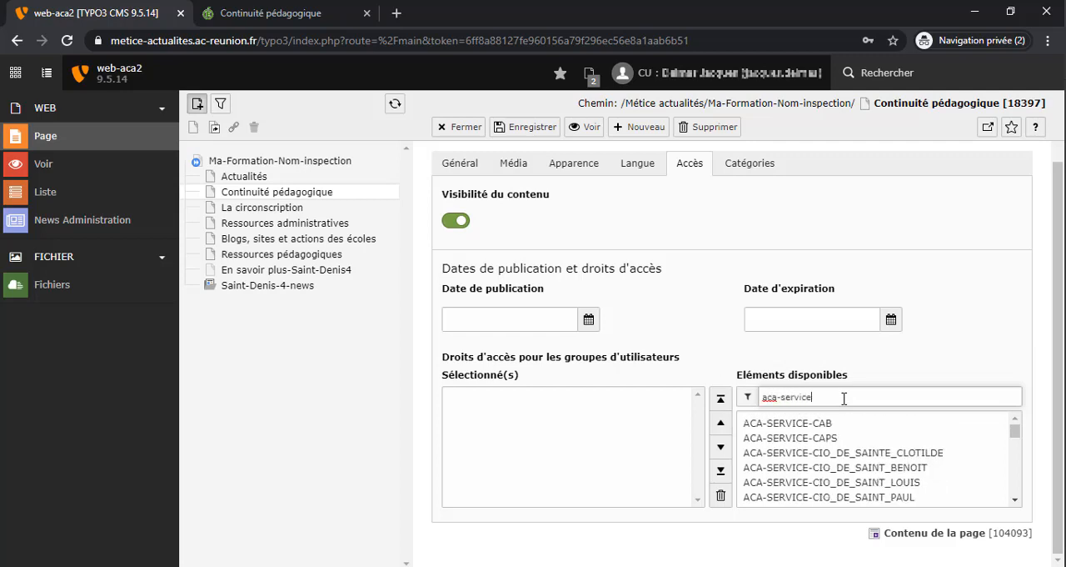
text(-circo)
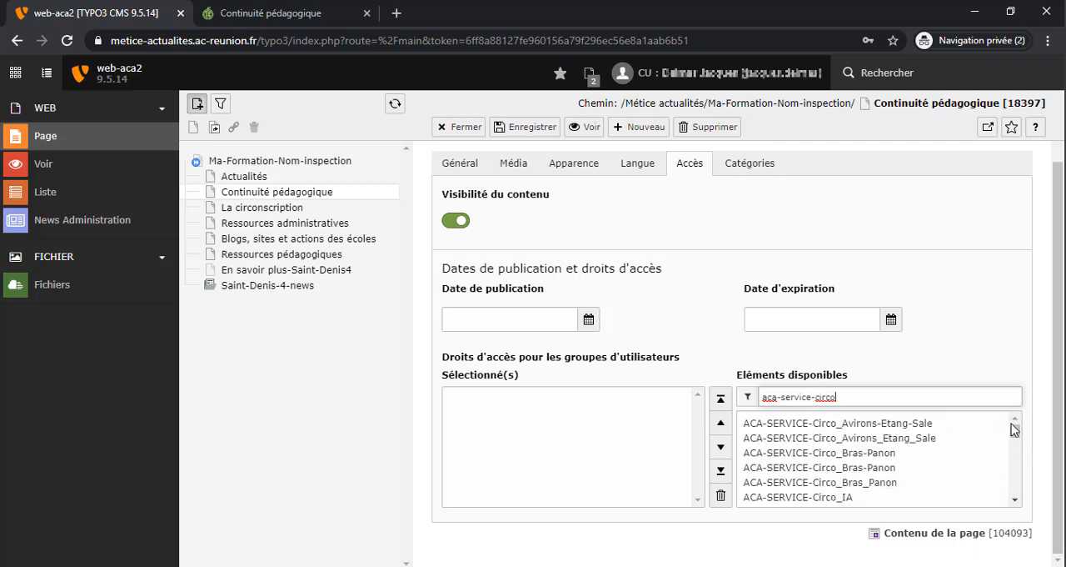
scroll(1013, 429, down, 7)
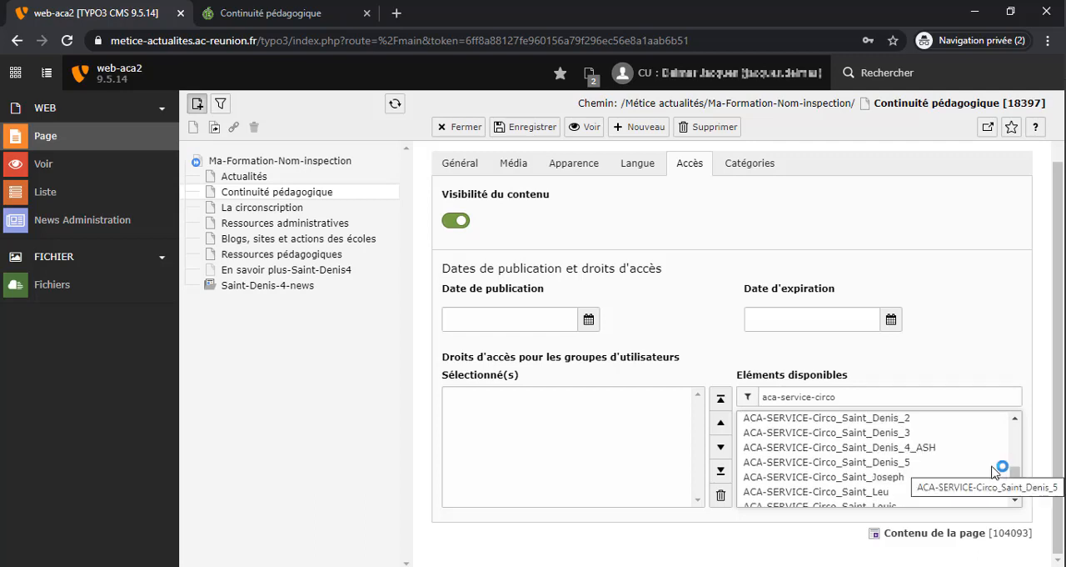
click(867, 447)
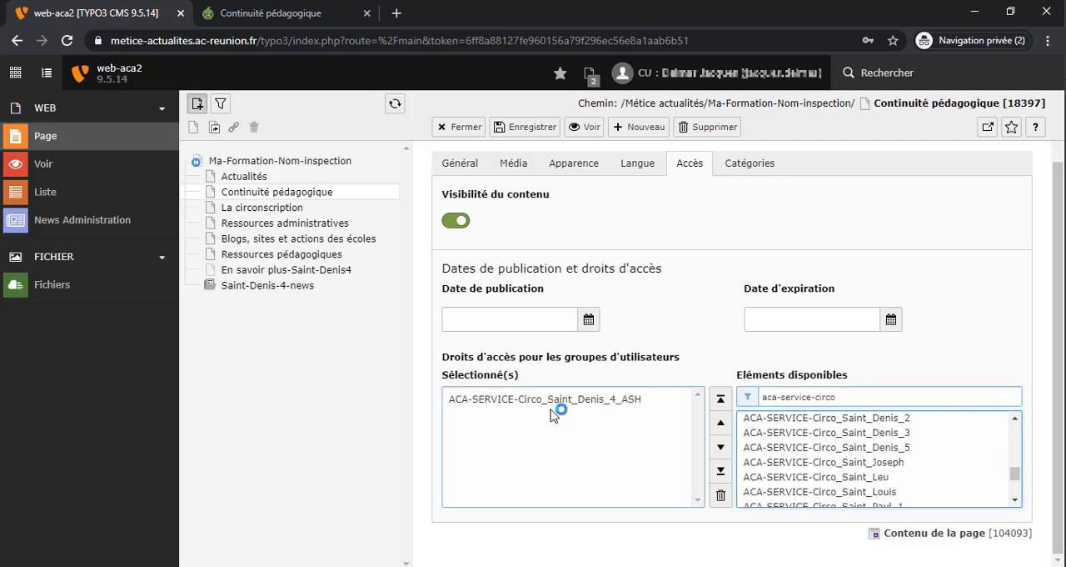
click(523, 127)
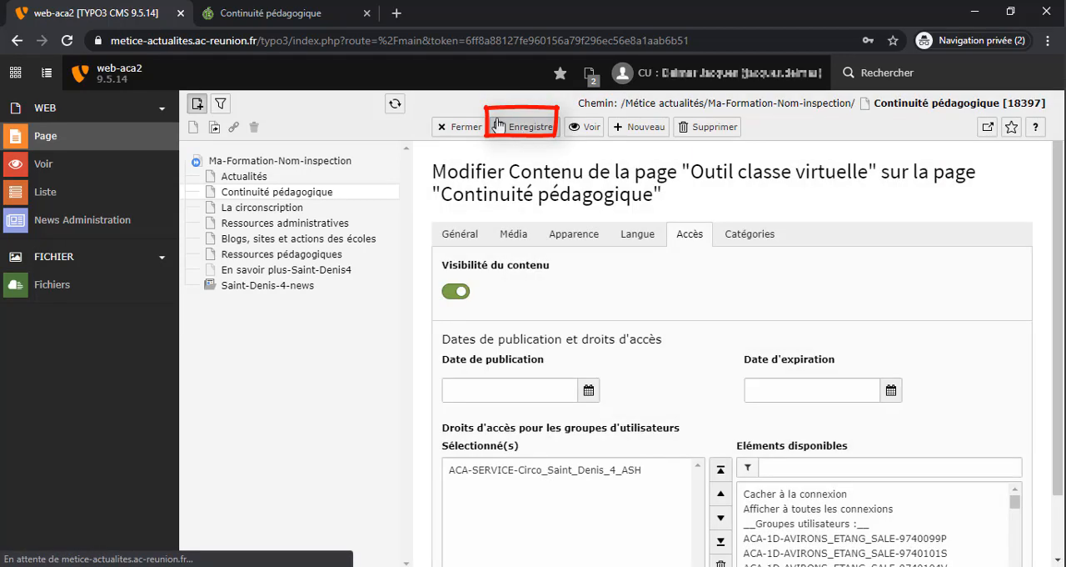
Reload the public "Continuité pédagogique" page to check whether the "Outil classe virtuelle" block is displayed
click(292, 15)
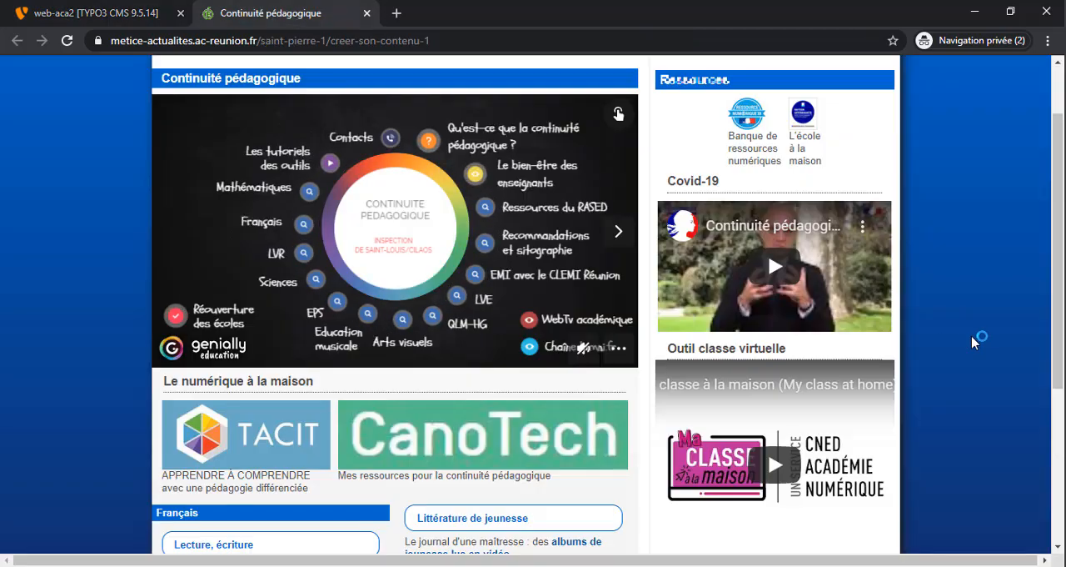
key(F5)
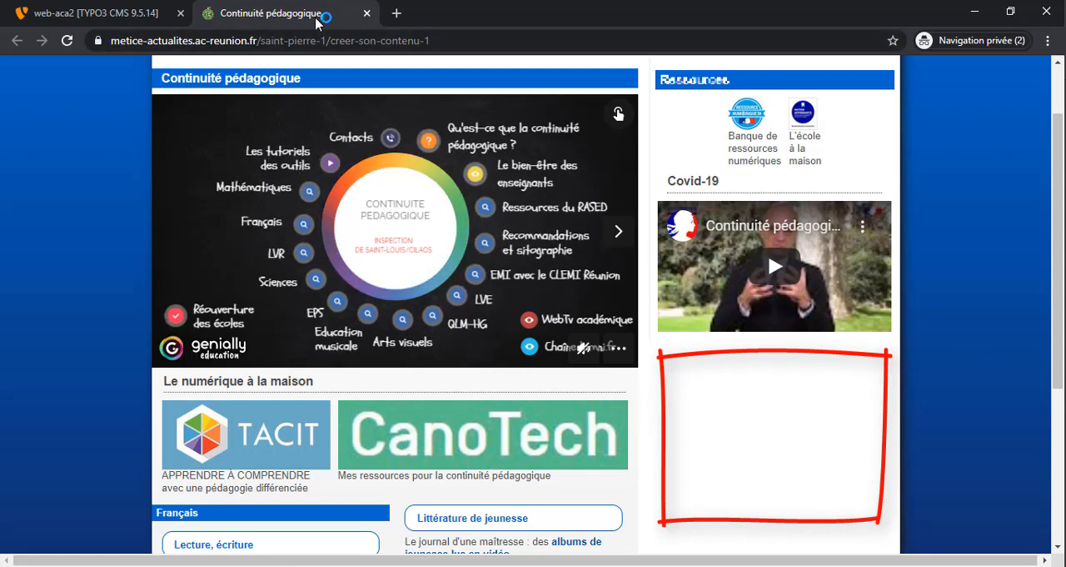
Remove the group ACA-SERVICE-Circo_Saint_Denis_4_ASH from the "Outil classe virtuelle" element's access rights and save
click(137, 17)
scroll(1057, 331, down, 2)
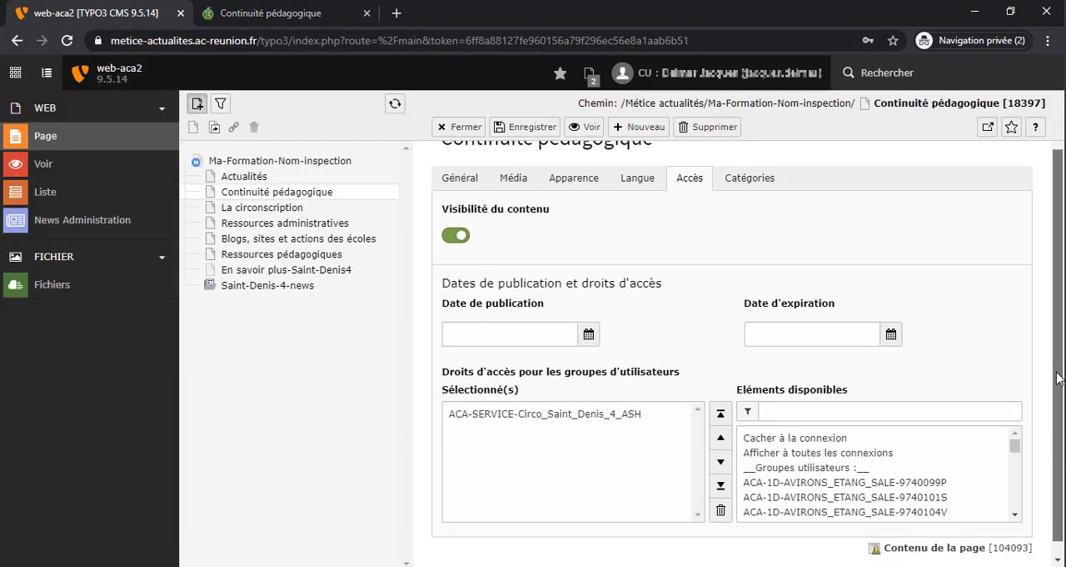
click(568, 402)
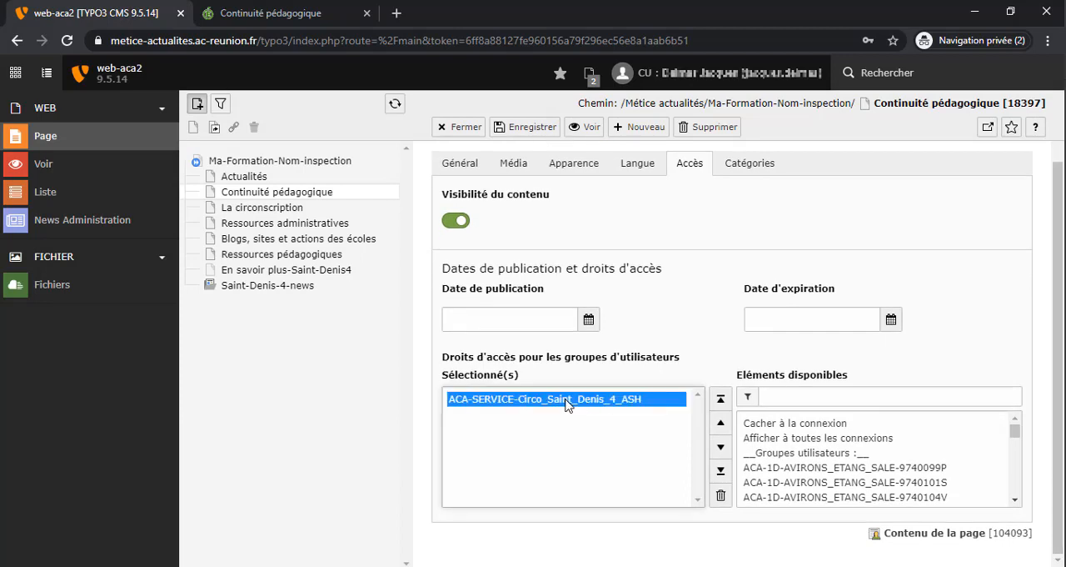
click(721, 499)
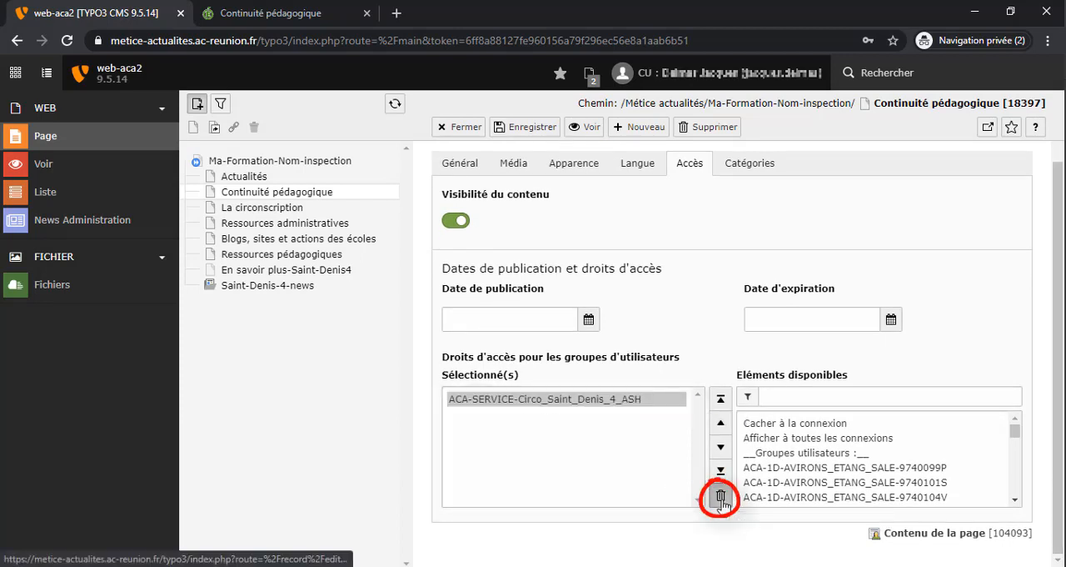
click(533, 127)
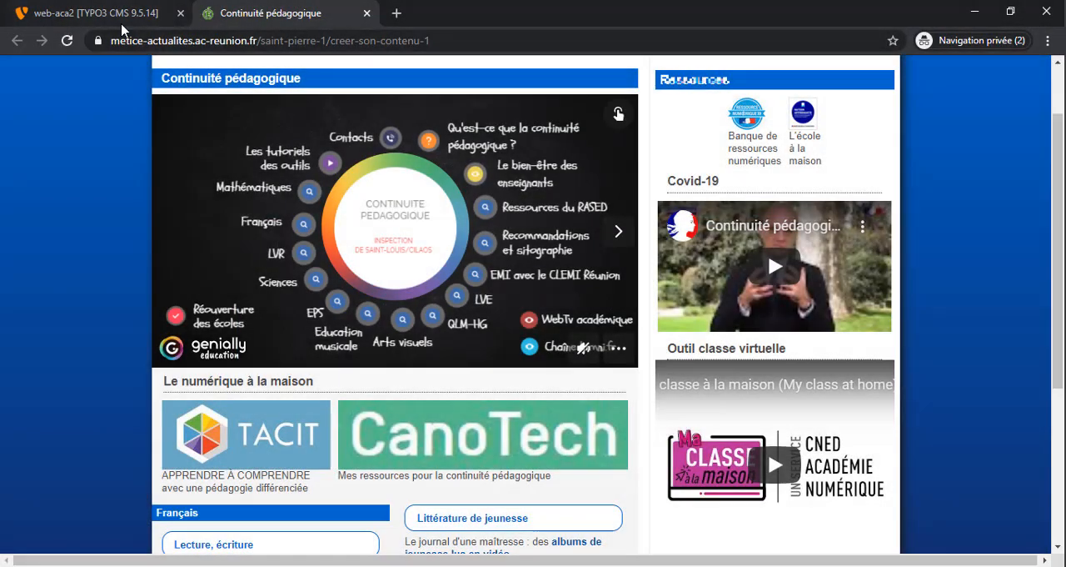
Open the access settings in the properties of the "Continuité pédagogique" page in the TYPO3 backend
click(120, 18)
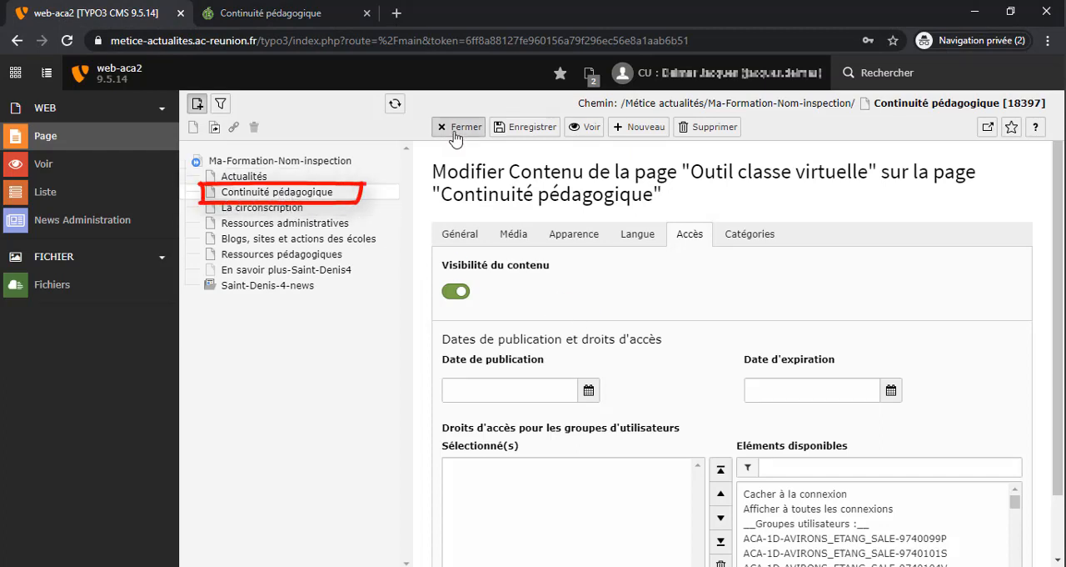
click(300, 193)
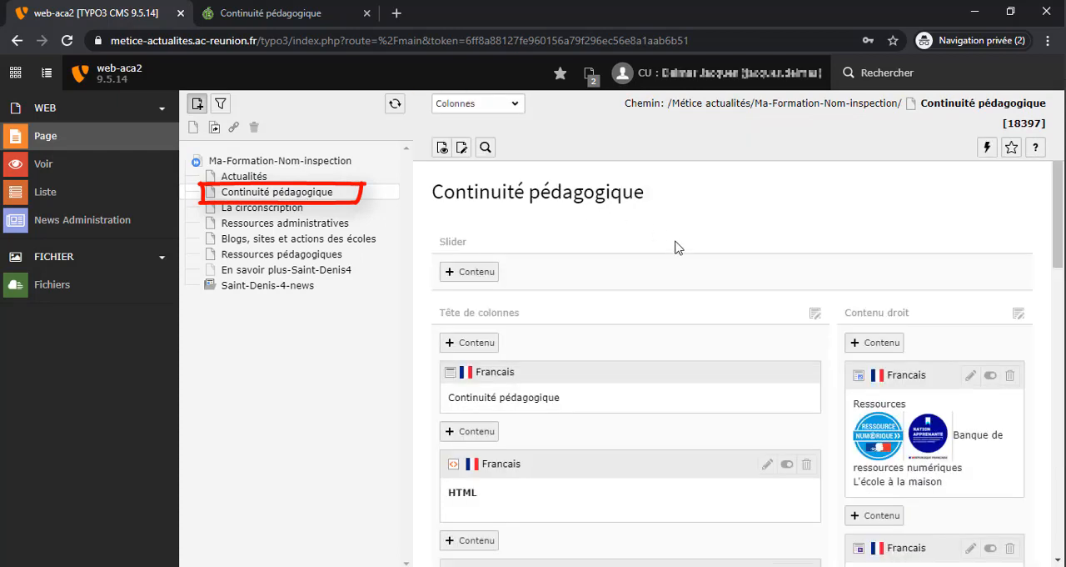
click(462, 151)
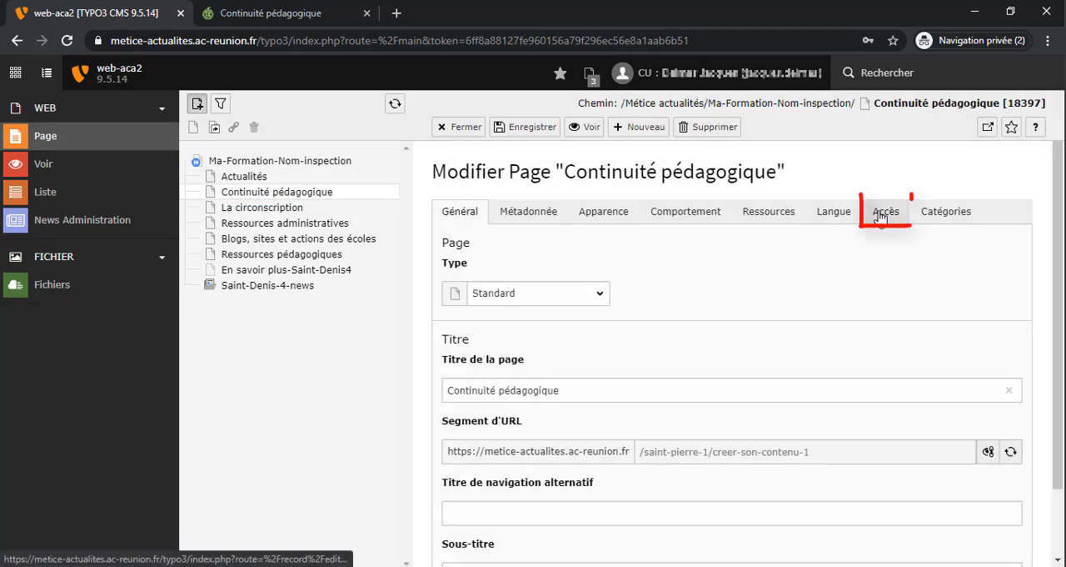
click(890, 215)
Filter the available groups by "aca-service-circo", restrict the page's access to ACA-SERVICE-Circo_Saint_Denis_4_ASH, and save
scroll(883, 333, down, 2)
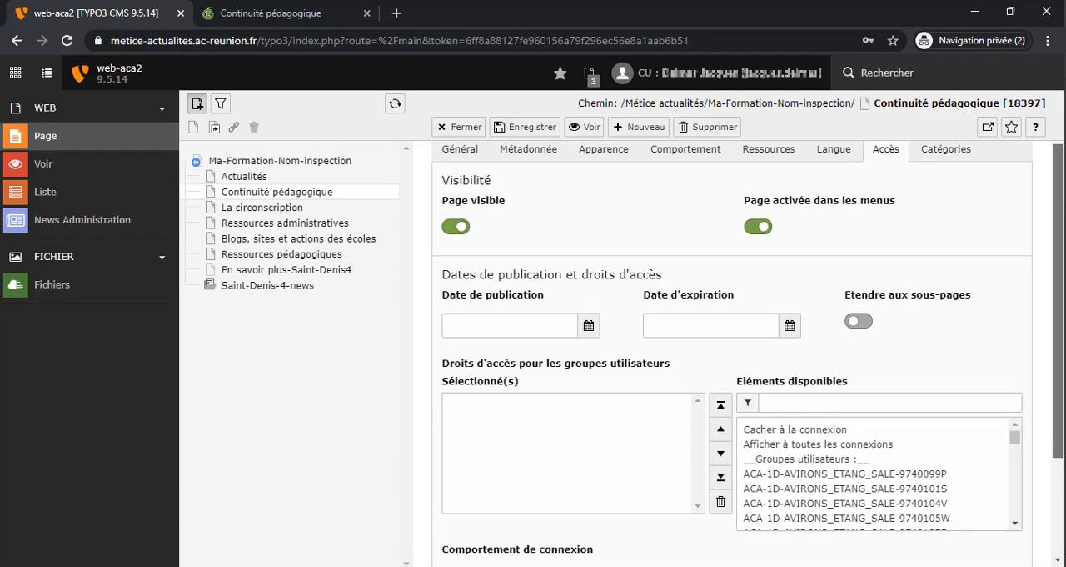
click(881, 290)
text(a)
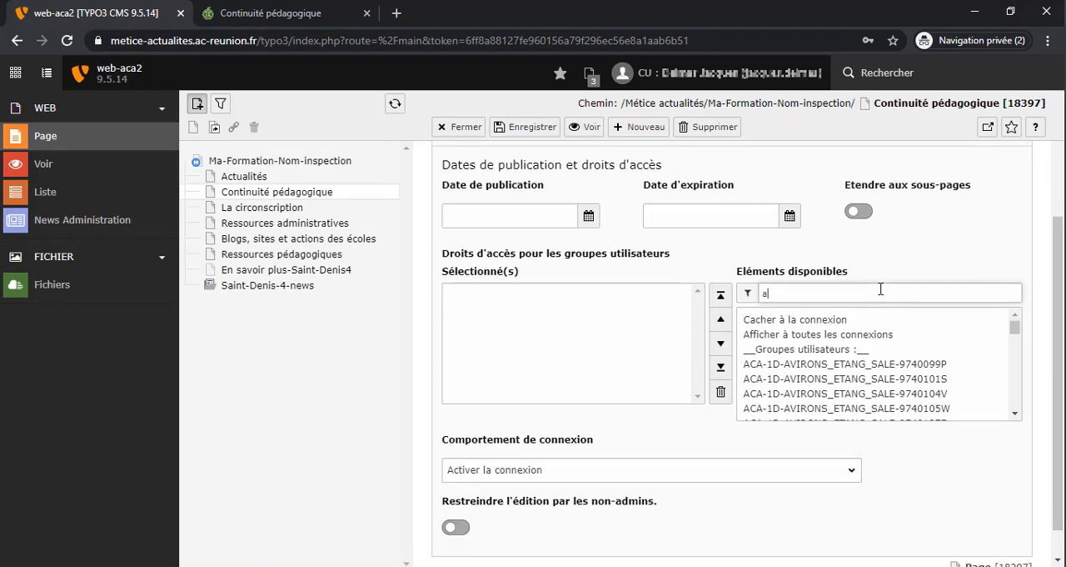
text(ca)
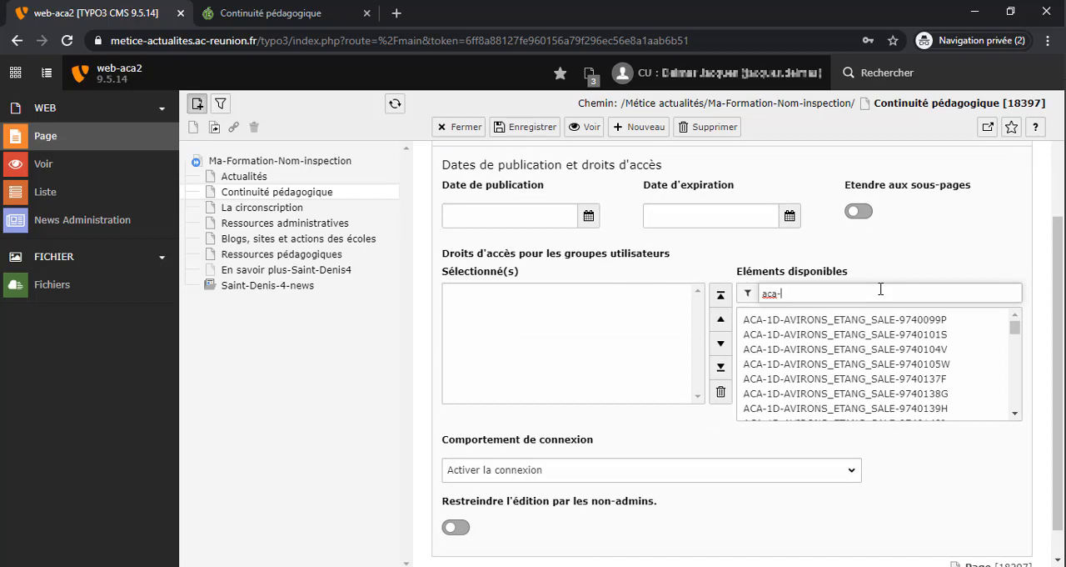
text(-service-circo)
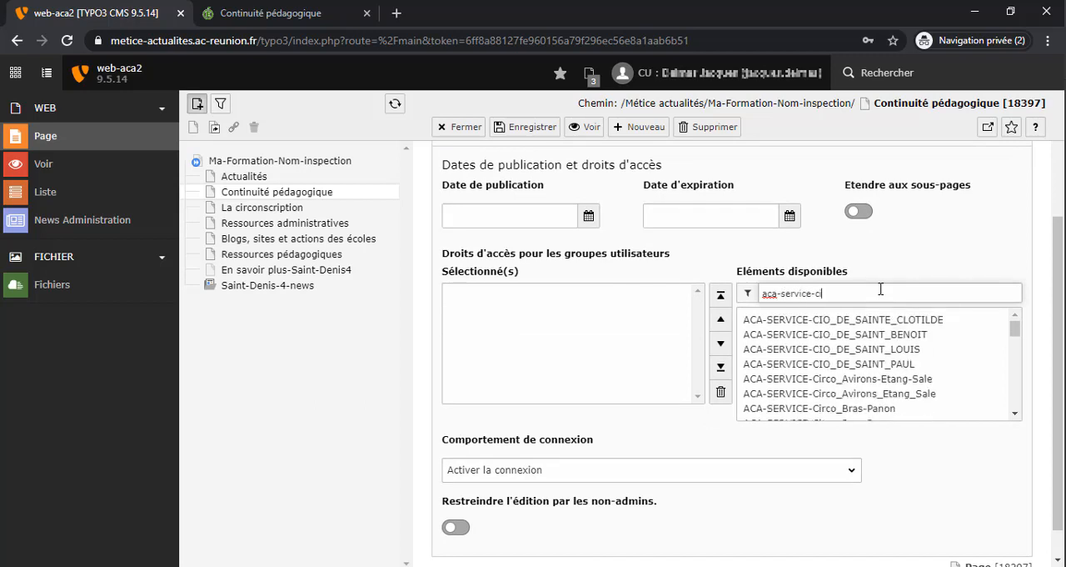
scroll(925, 375, down, 3)
click(925, 368)
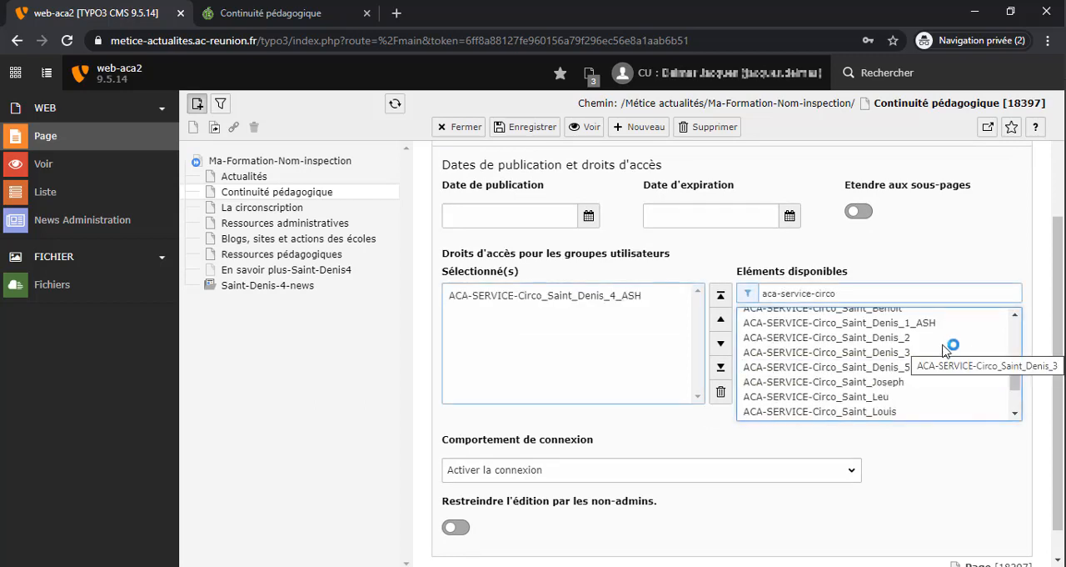
click(533, 127)
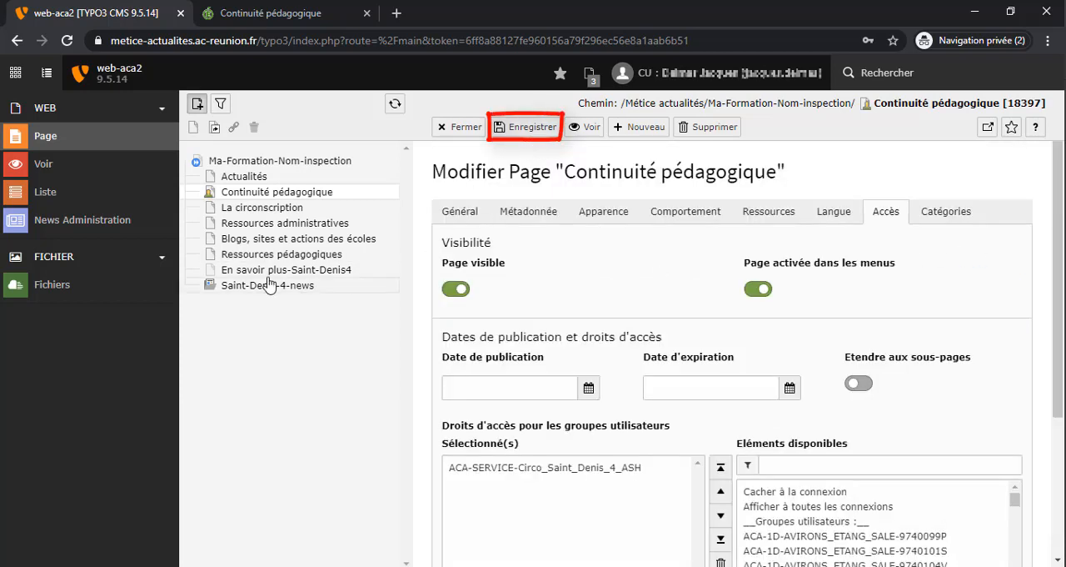
Check the access marker on "Continuité pédagogique" in the page tree and reload the public page to test the restriction
mouse_move(209, 201)
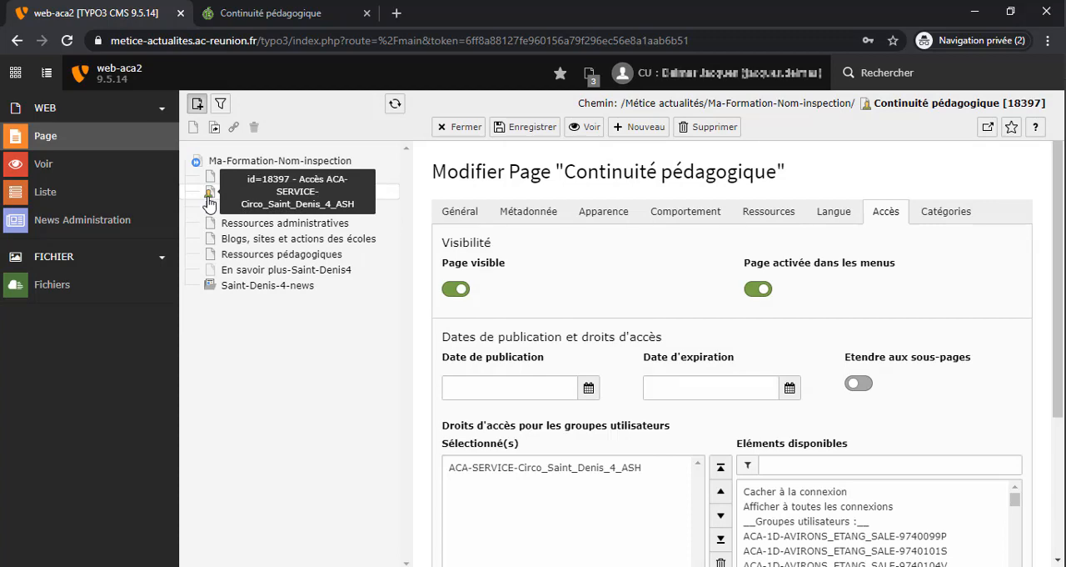
click(274, 17)
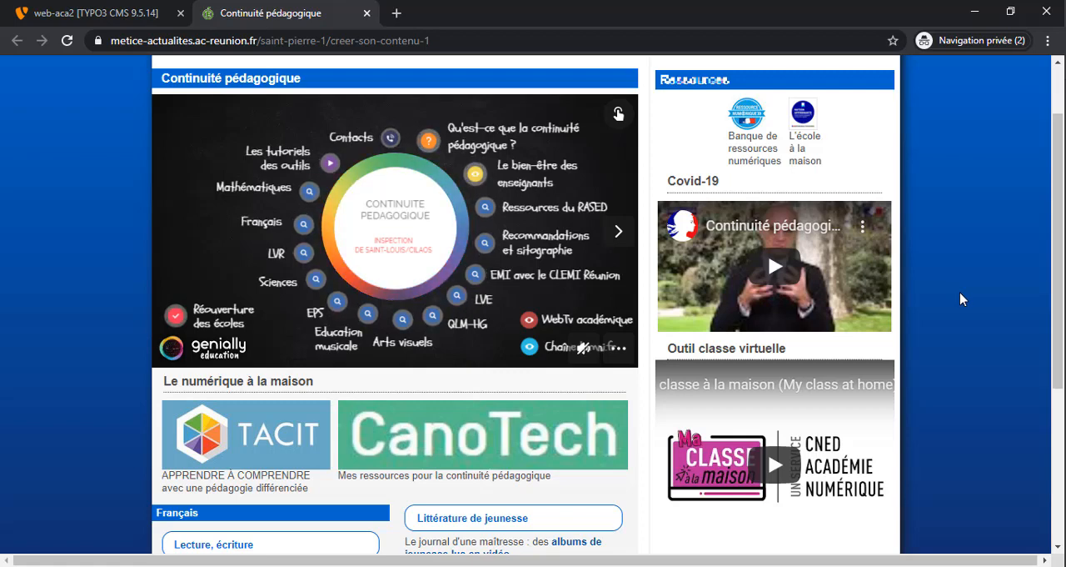
key(F5)
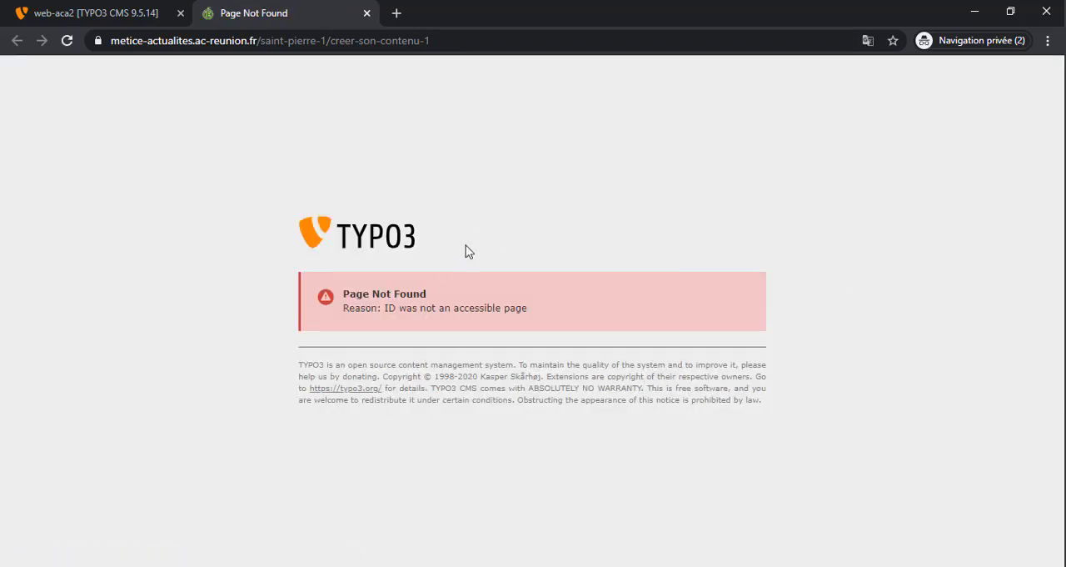
Remove ACA-SERVICE-Circo_Saint_Denis_4_ASH from the "Continuité pédagogique" page's access rights in the TYPO3 backend, save, and reload the public page to test access
key(ctrl+Tab)
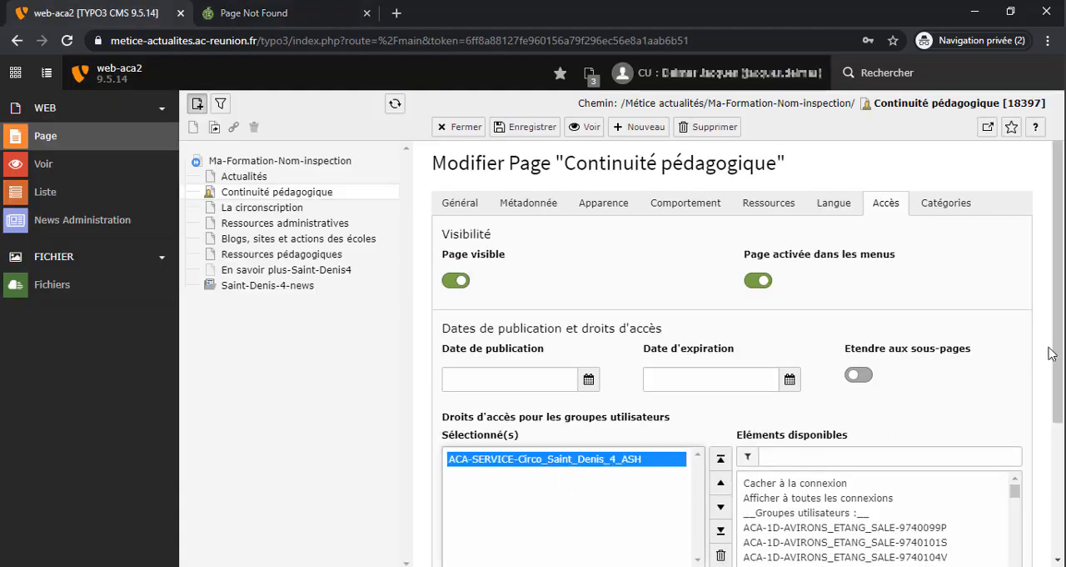
scroll(1050, 353, down, 1)
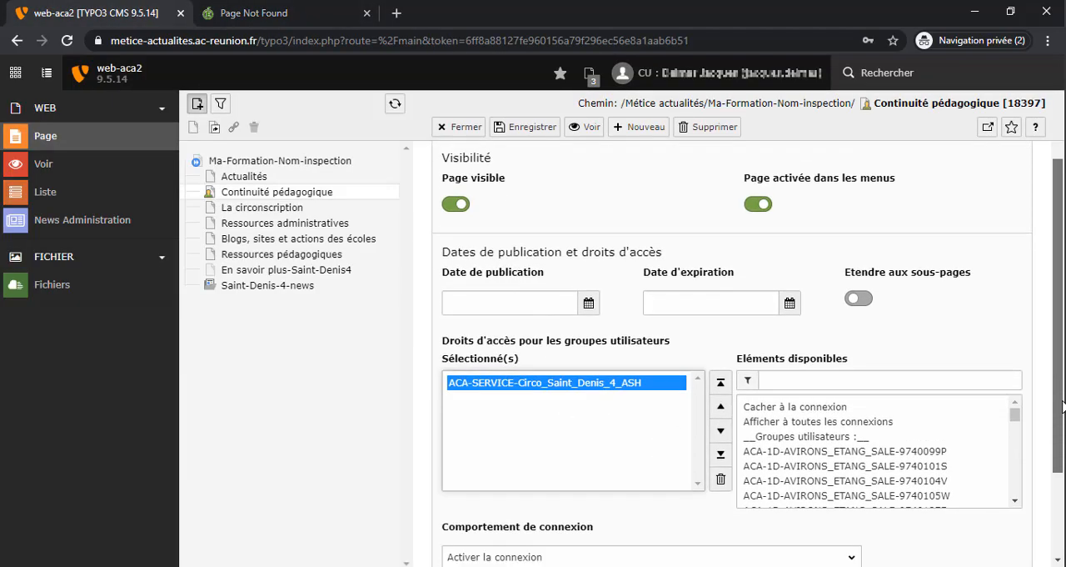
click(722, 480)
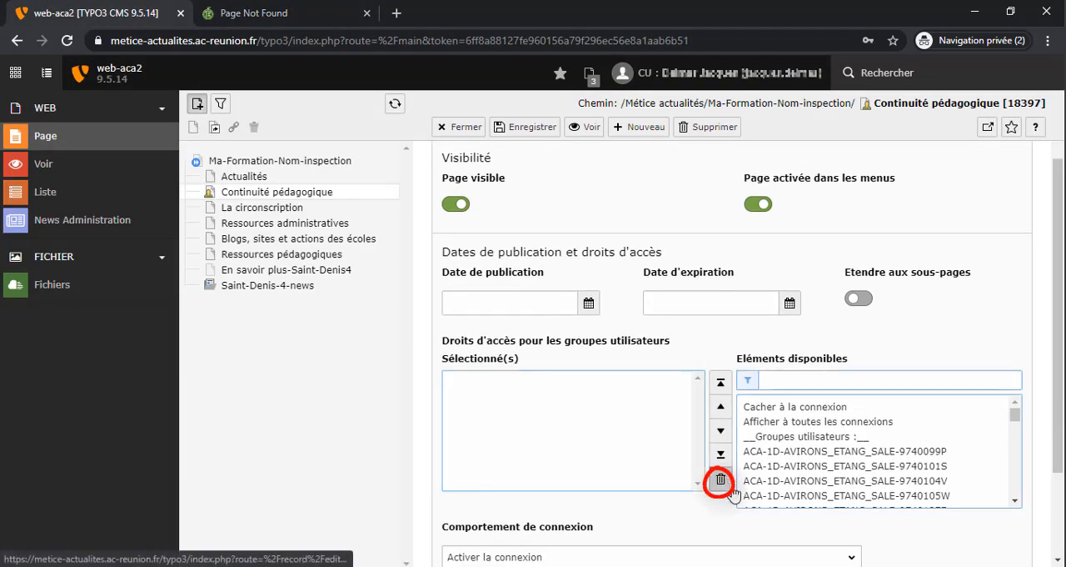
click(518, 133)
click(464, 132)
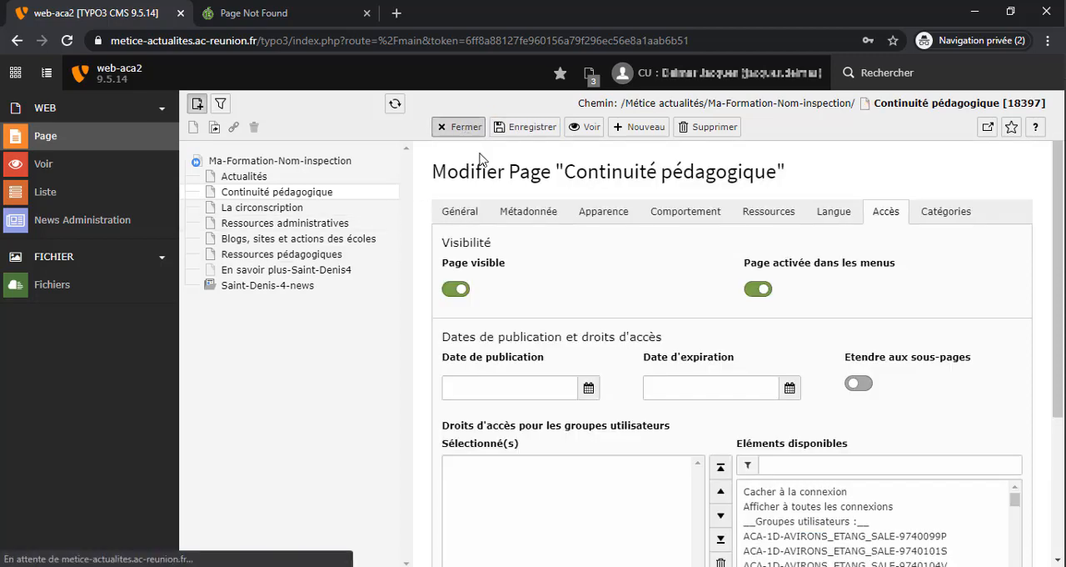
click(266, 14)
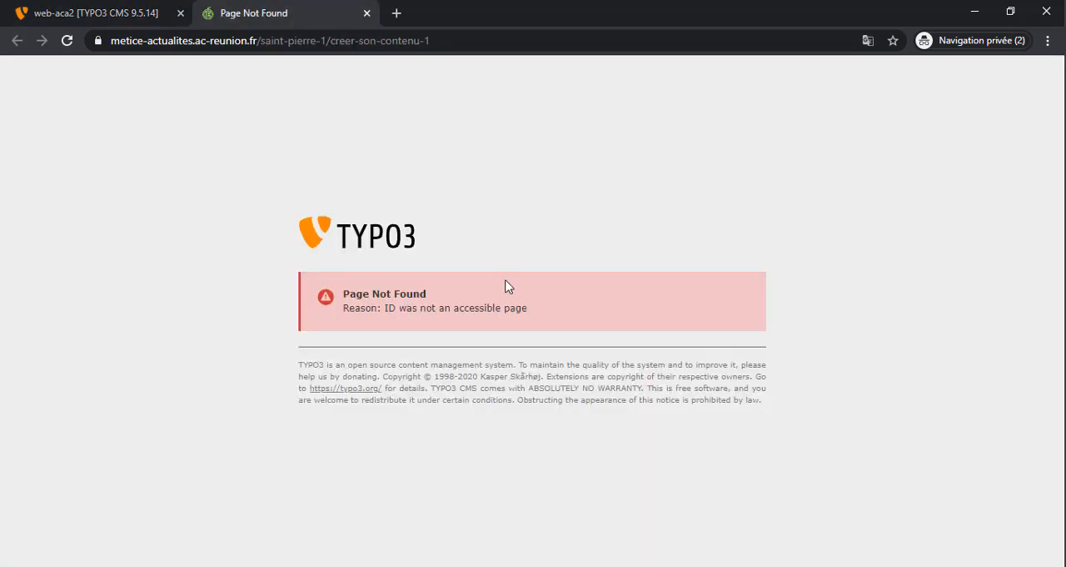
key(F5)
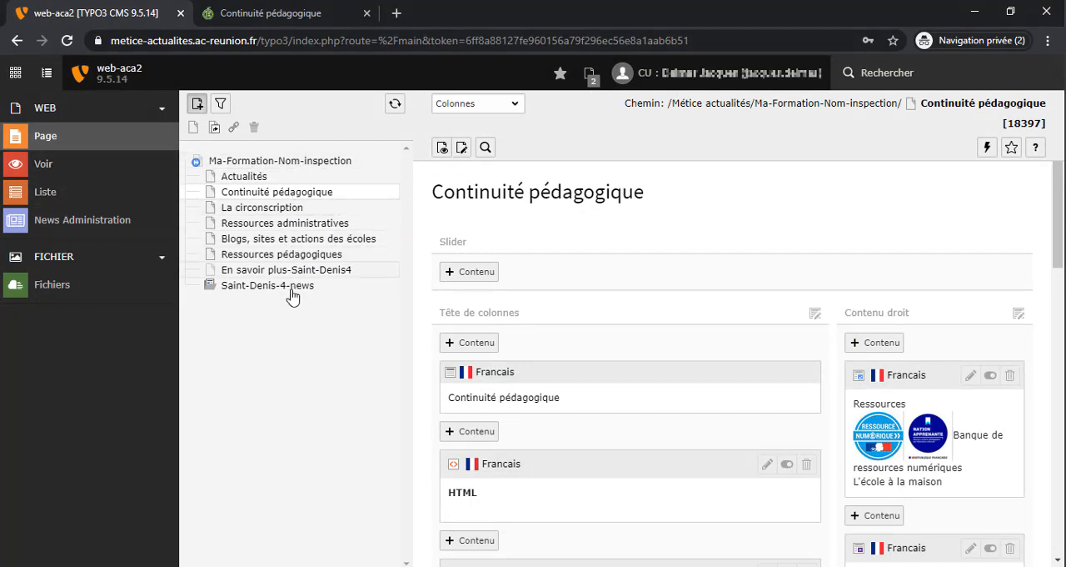
Open the access settings in the properties of the root page "Ma-Formation-Nom-inspection" in the TYPO3 backend
click(284, 166)
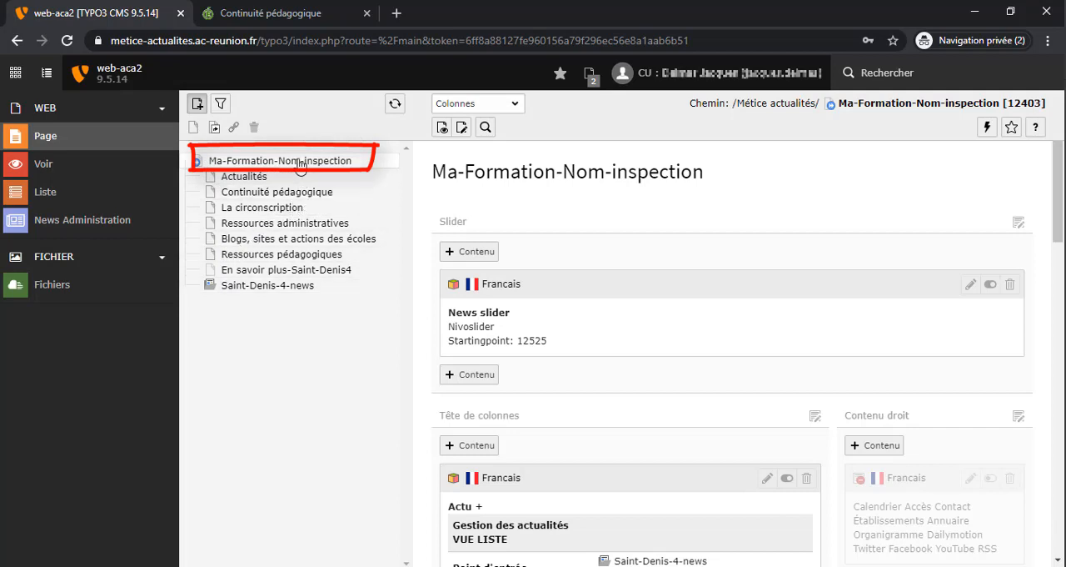
click(464, 132)
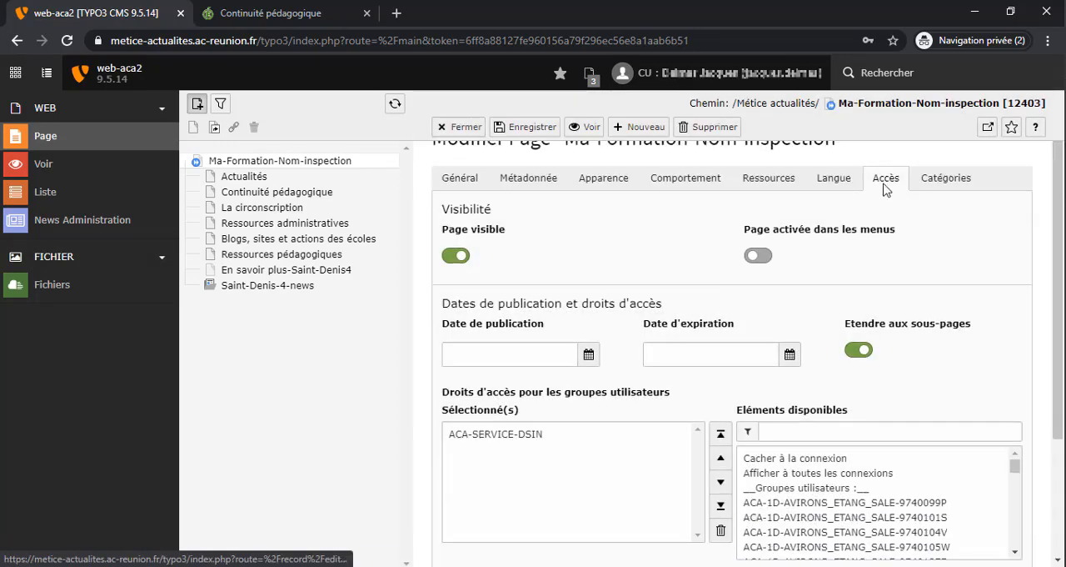
scroll(896, 341, down, 1)
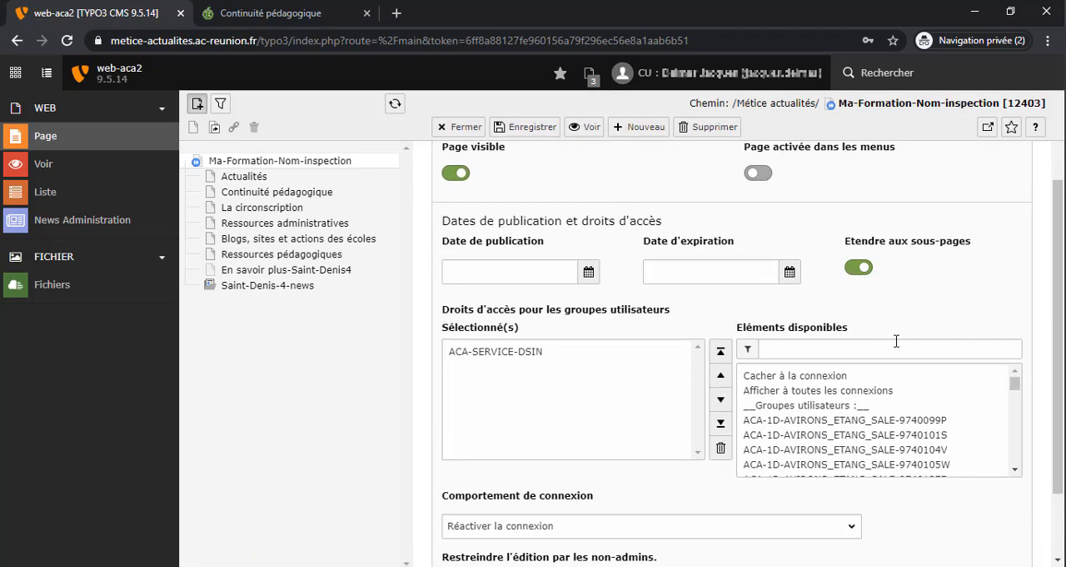
Filter the available groups by "aca-service-circo", add ACA-SERVICE-Circo_Saint_Denis_4_ASH to the root page's access rights, save, and review the selected groups
click(888, 351)
text(aca-serv)
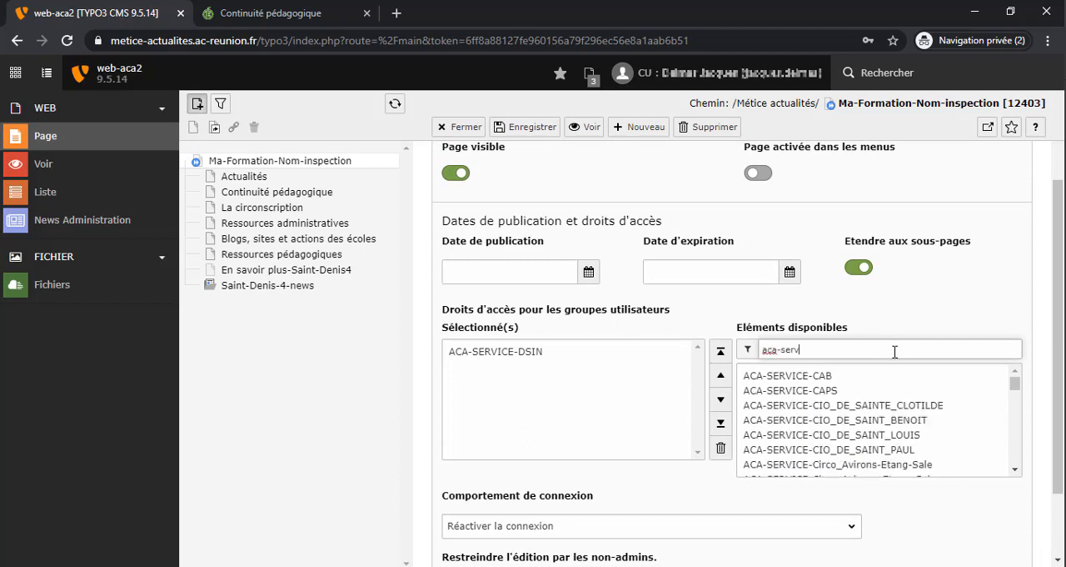
text(ice)
text(-circo)
drag(1015, 389, 1014, 397)
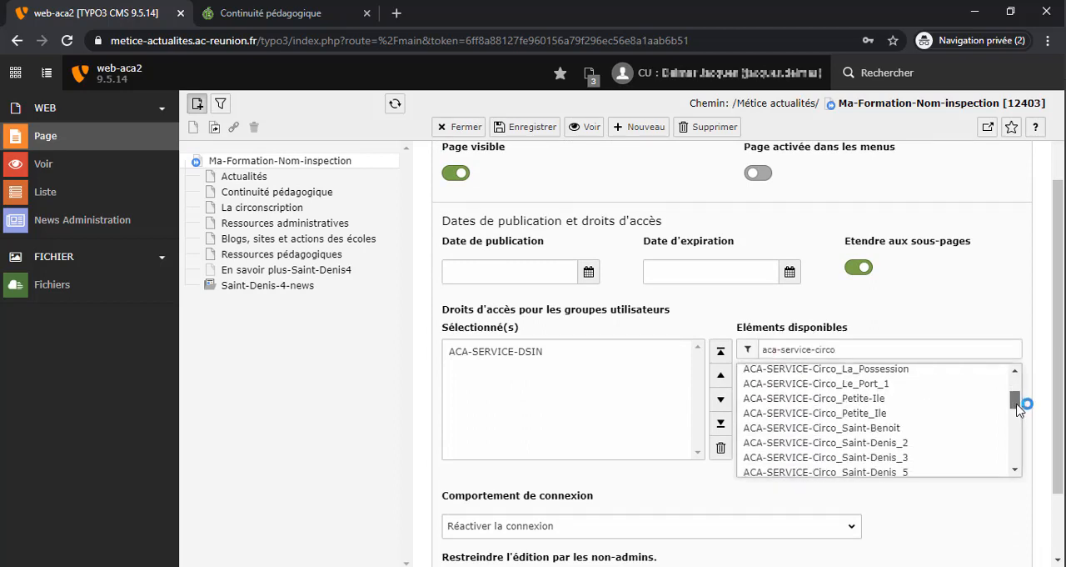
drag(1018, 403, 1017, 437)
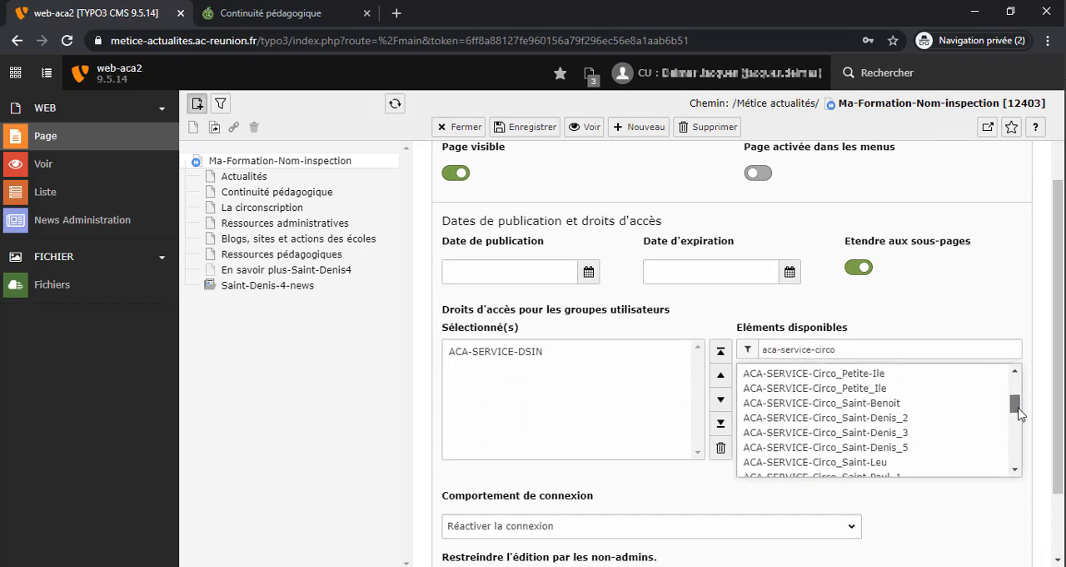
click(886, 436)
click(532, 130)
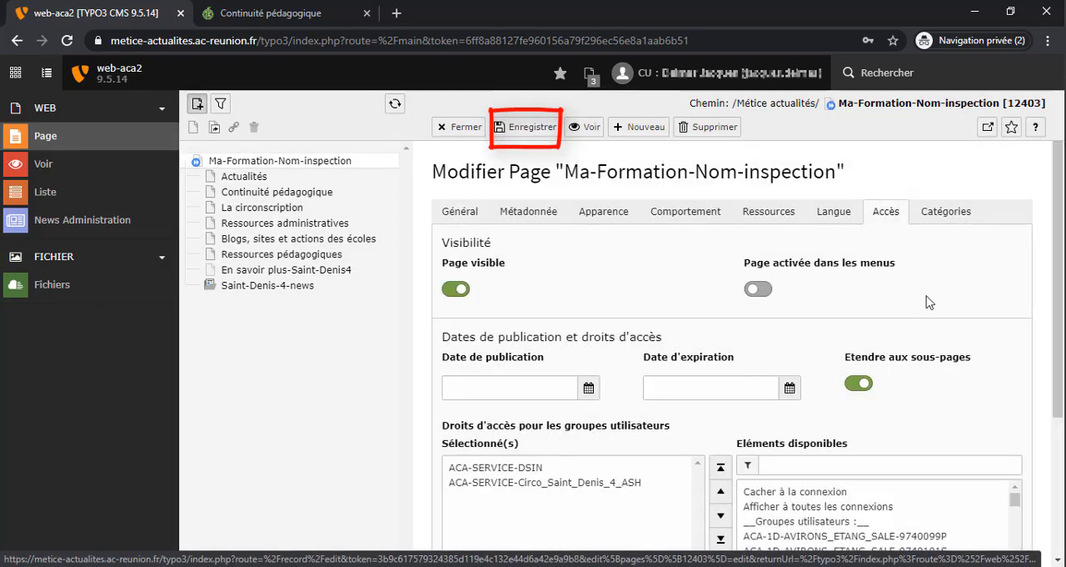
drag(1058, 333, 1058, 336)
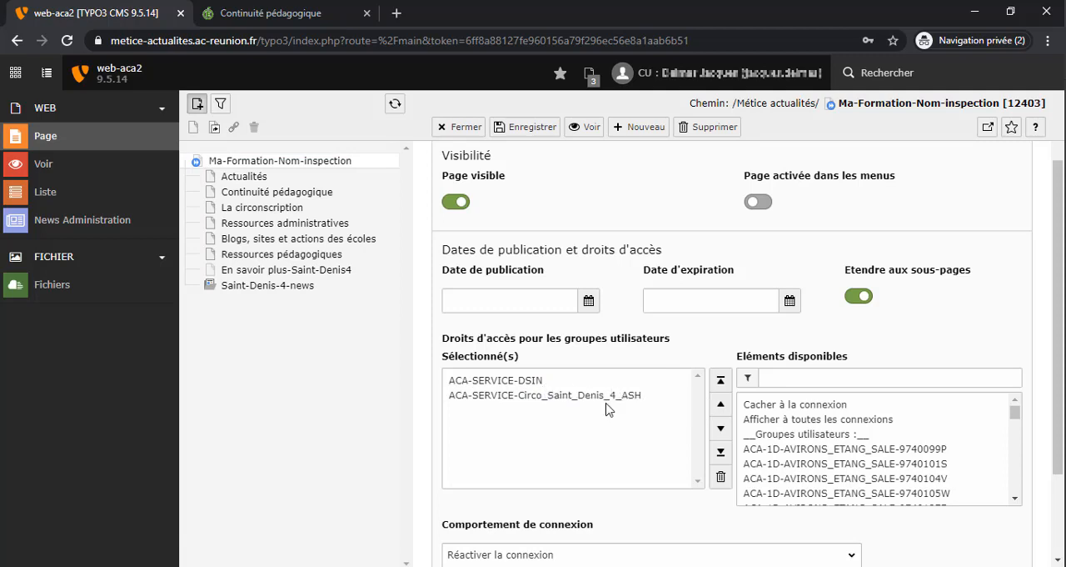
click(565, 411)
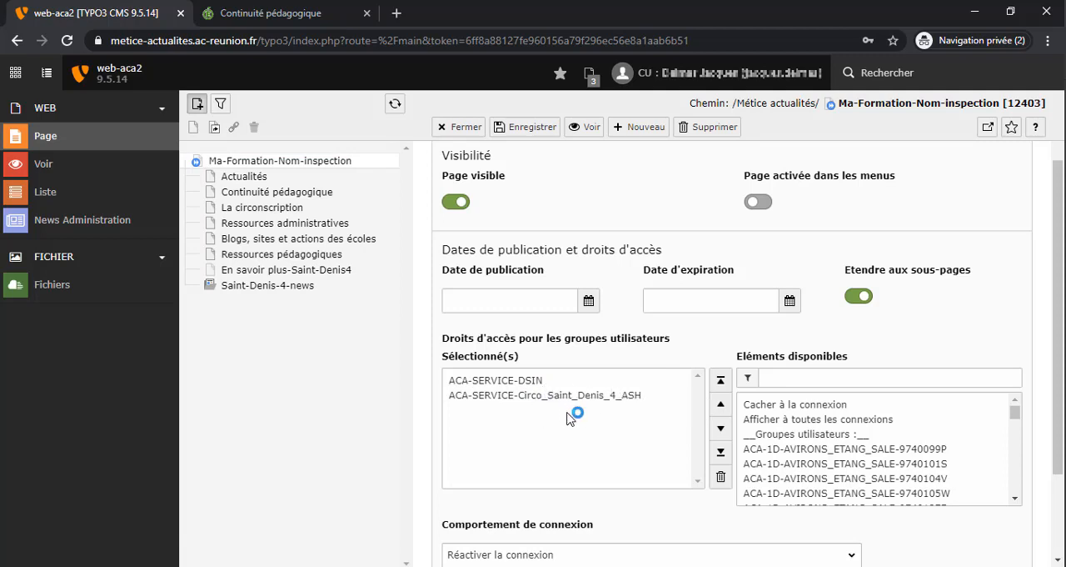